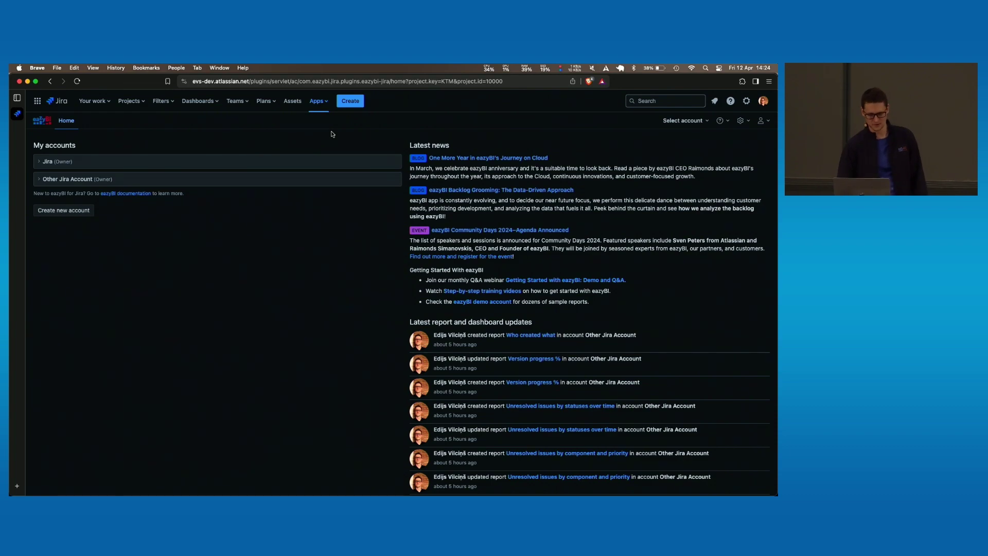
# - Delete the Issues cube of the Jira account together with its reports
pyautogui.click(198, 165)
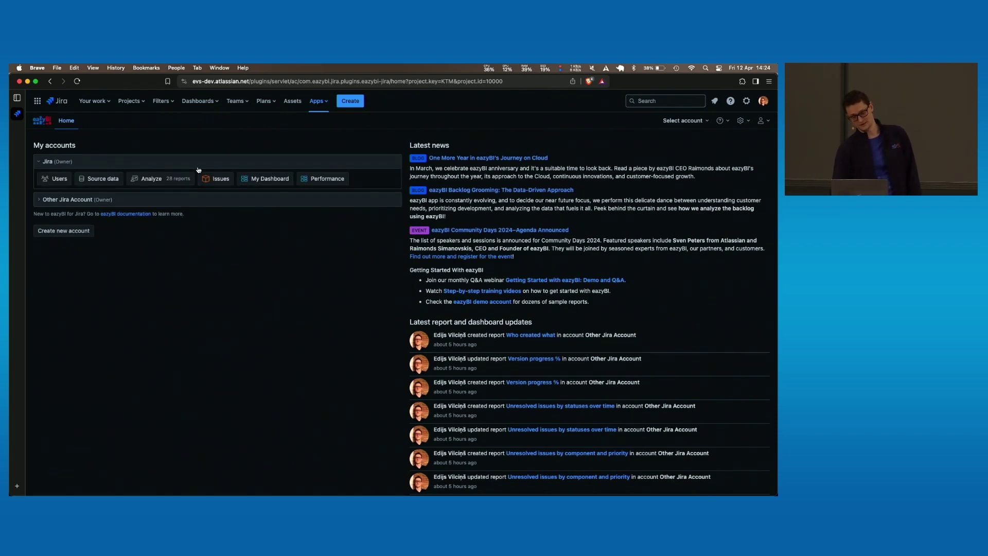
pyautogui.click(150, 178)
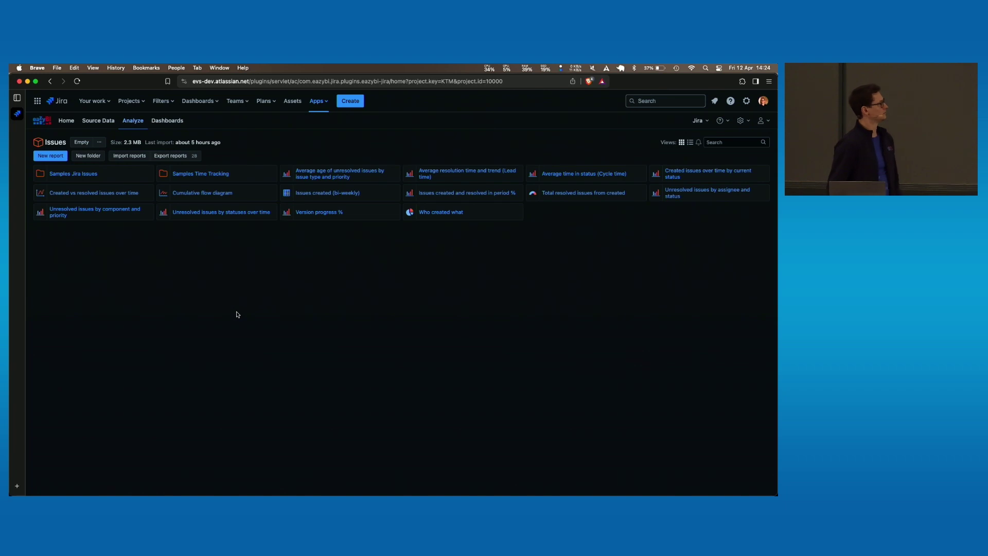
pyautogui.click(99, 142)
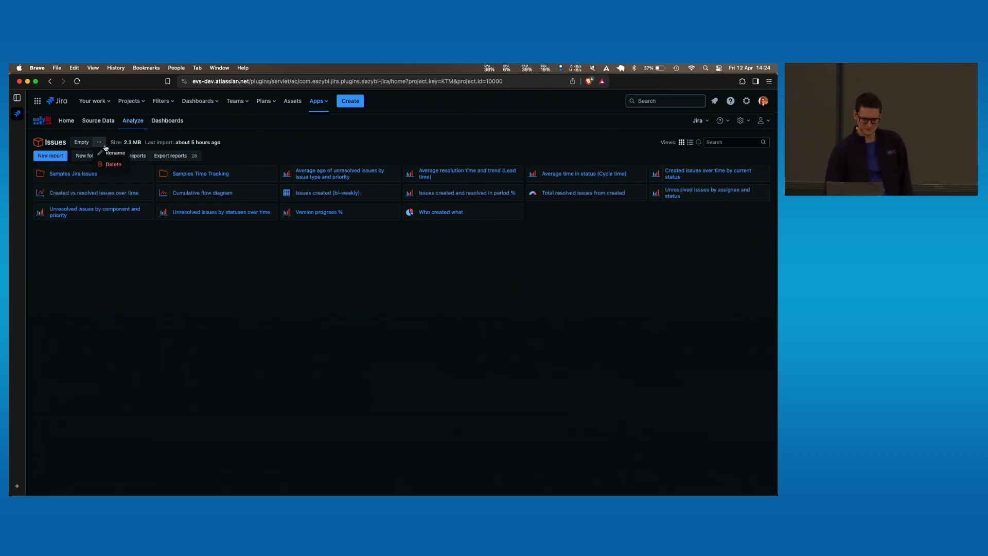
pyautogui.click(111, 164)
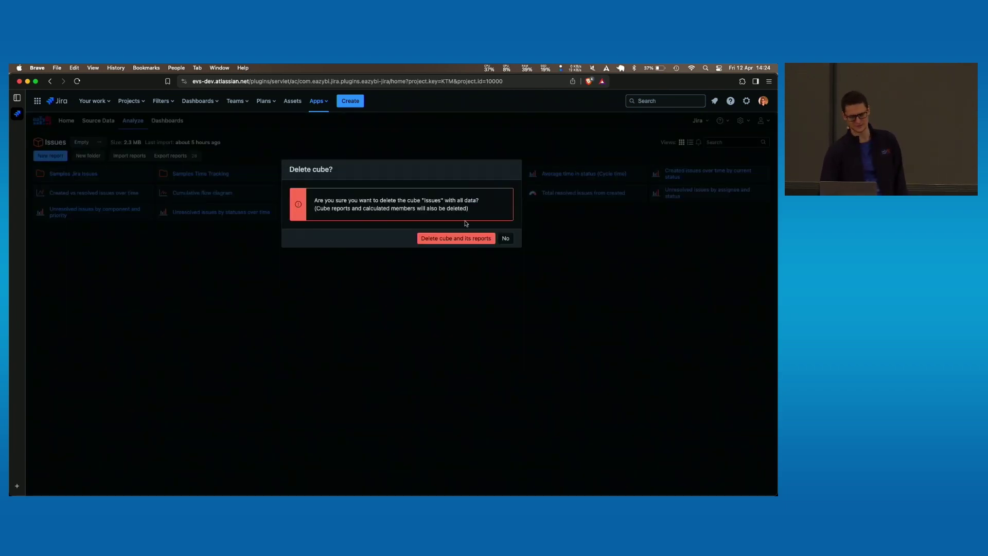
pyautogui.click(452, 244)
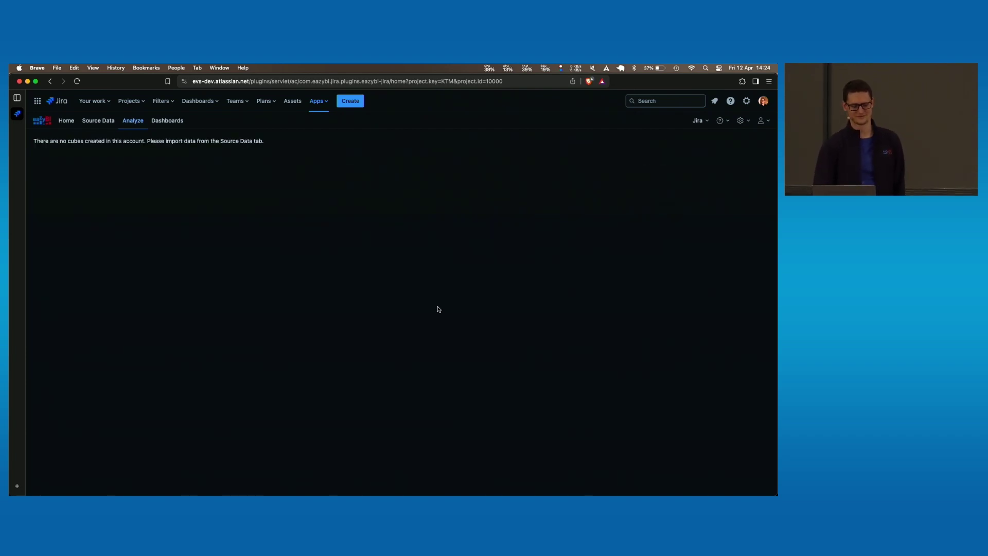
# - Delete the My Dashboard and Performance dashboards from the Jira account
pyautogui.click(165, 120)
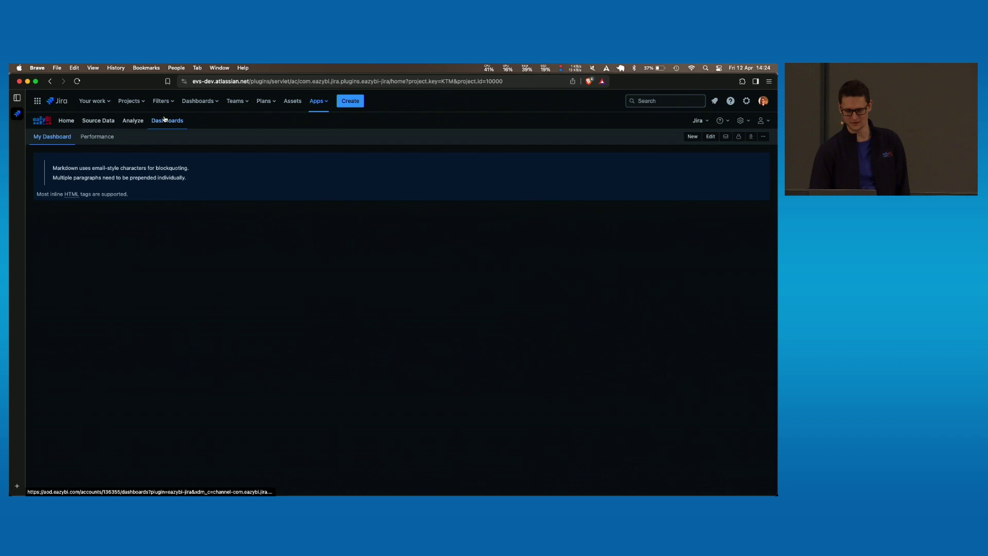
pyautogui.click(66, 138)
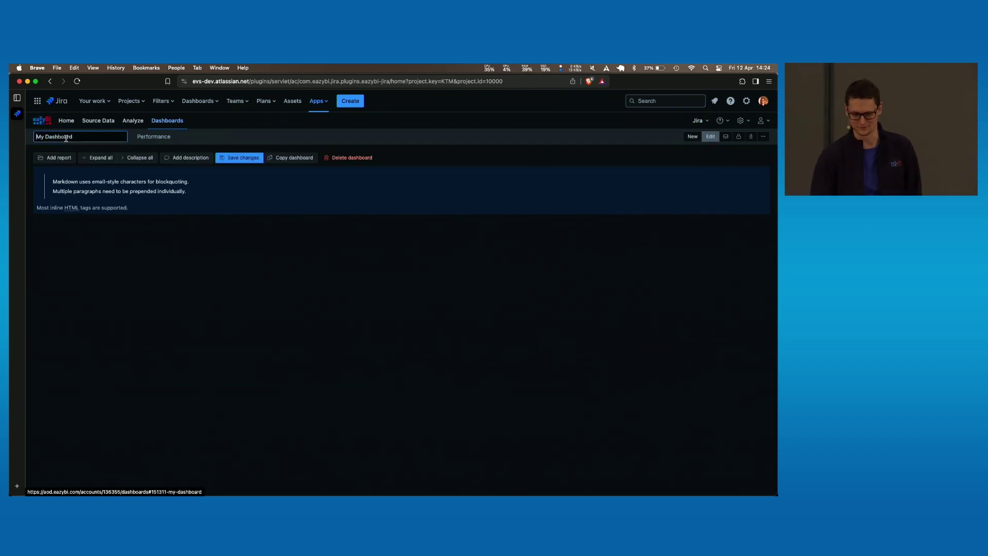
pyautogui.click(350, 157)
pyautogui.click(485, 231)
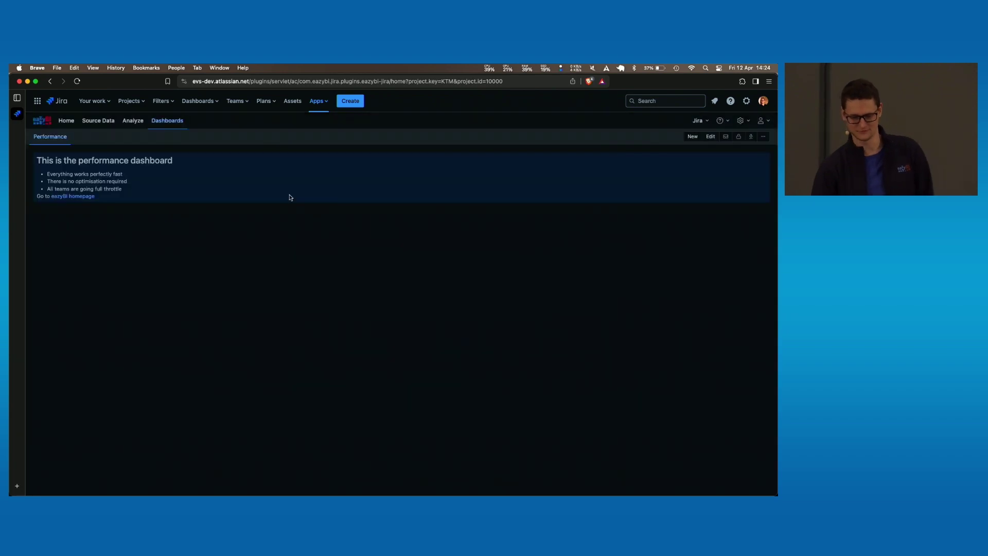
pyautogui.click(58, 142)
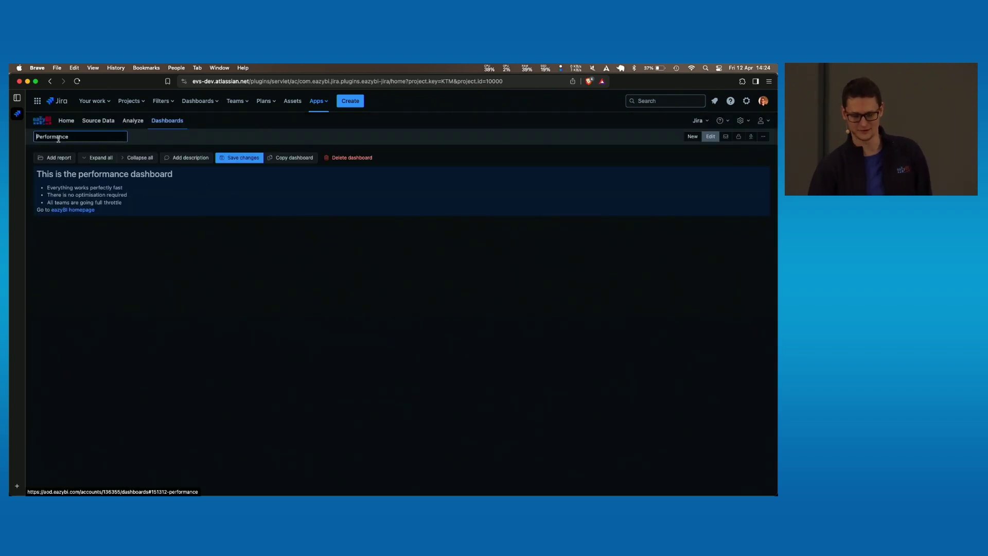
pyautogui.click(351, 157)
pyautogui.click(486, 231)
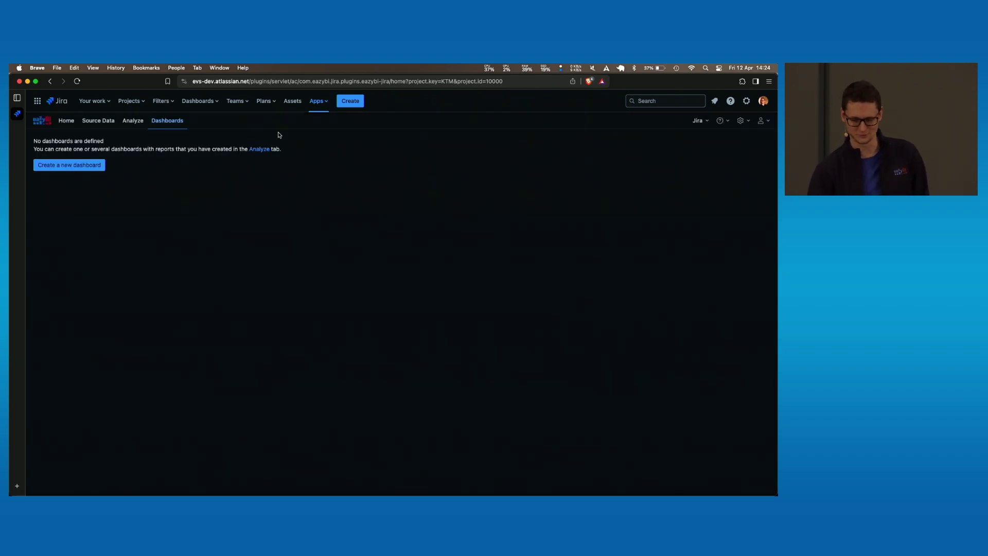
# - Delete Other Jira Account from the list of eazyBI accounts
pyautogui.click(318, 101)
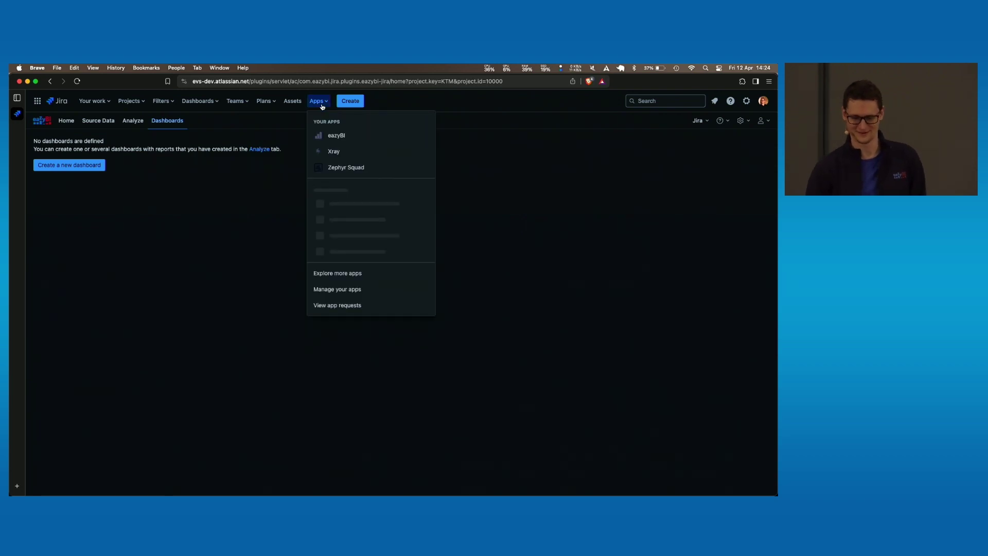
pyautogui.click(315, 137)
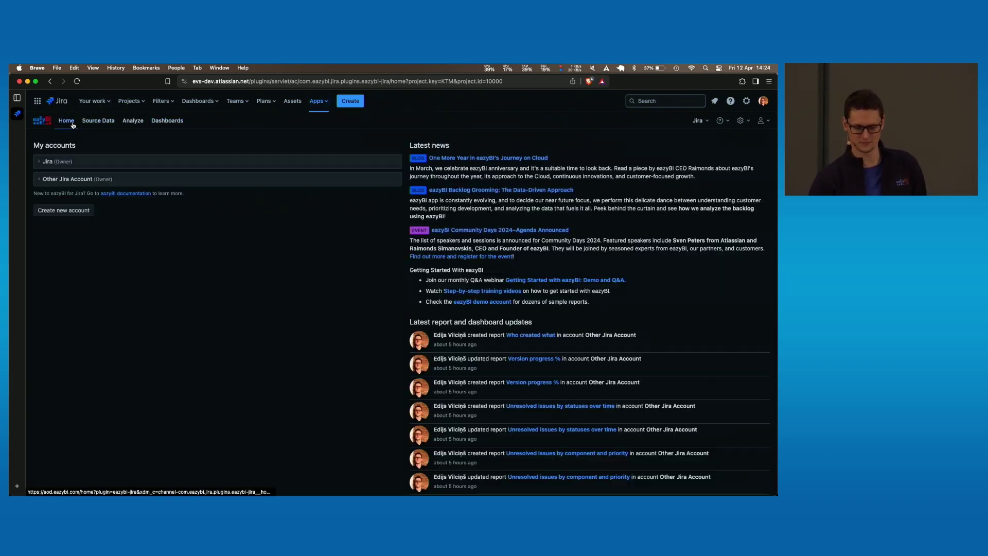
pyautogui.click(220, 180)
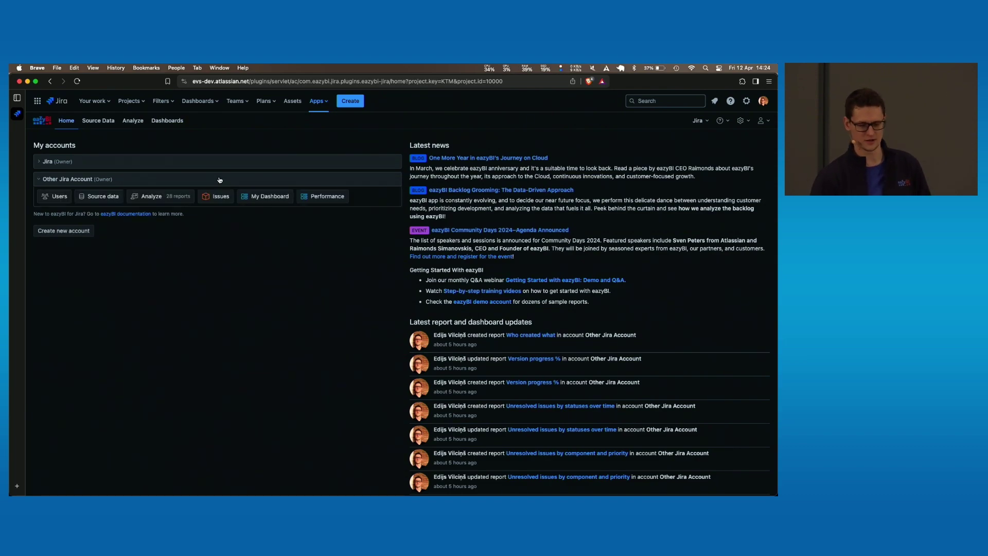
pyautogui.click(219, 180)
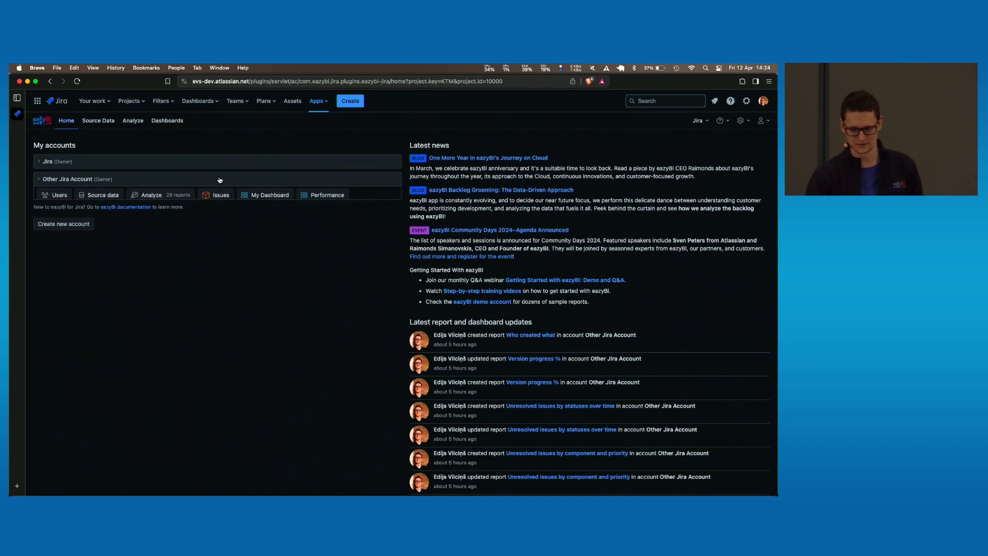
pyautogui.click(697, 121)
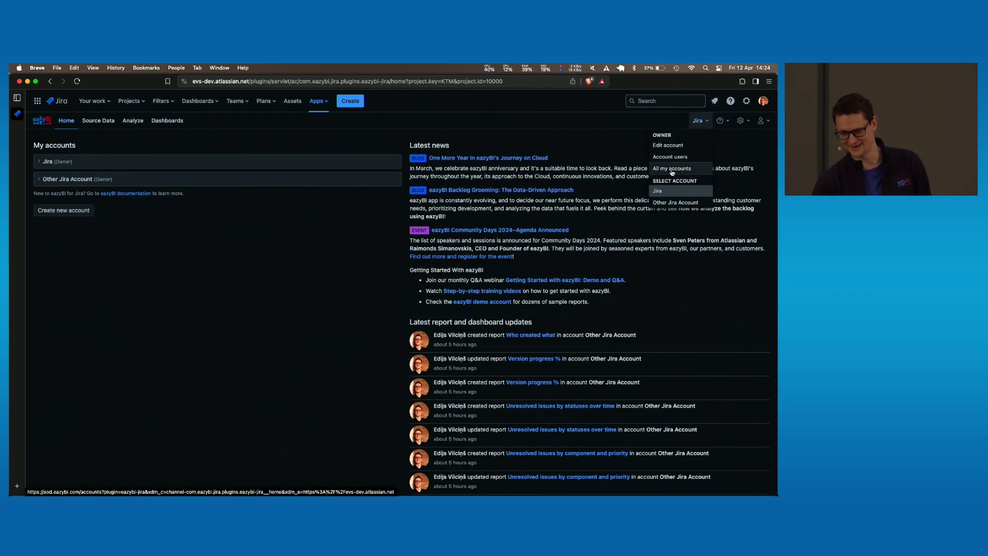
pyautogui.click(675, 202)
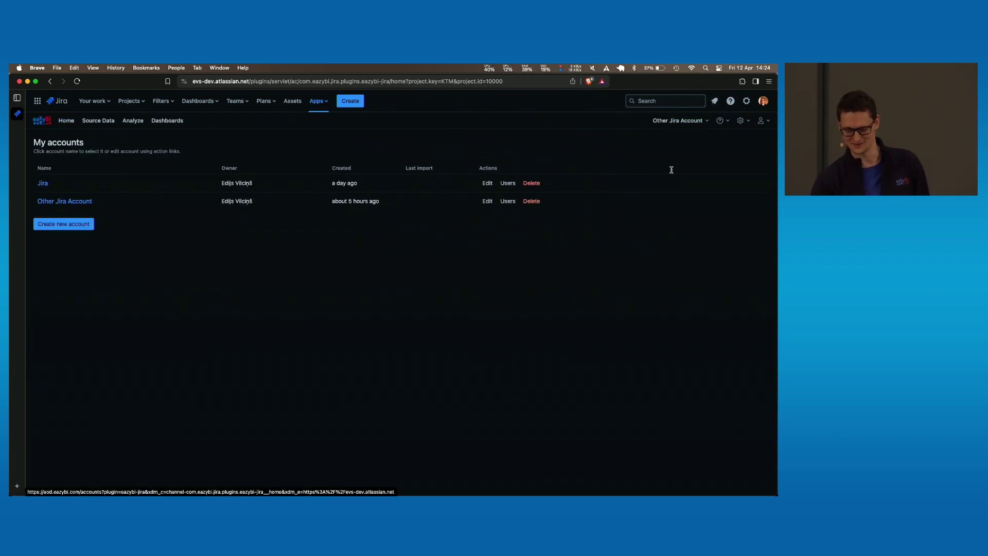
pyautogui.click(532, 201)
pyautogui.click(486, 239)
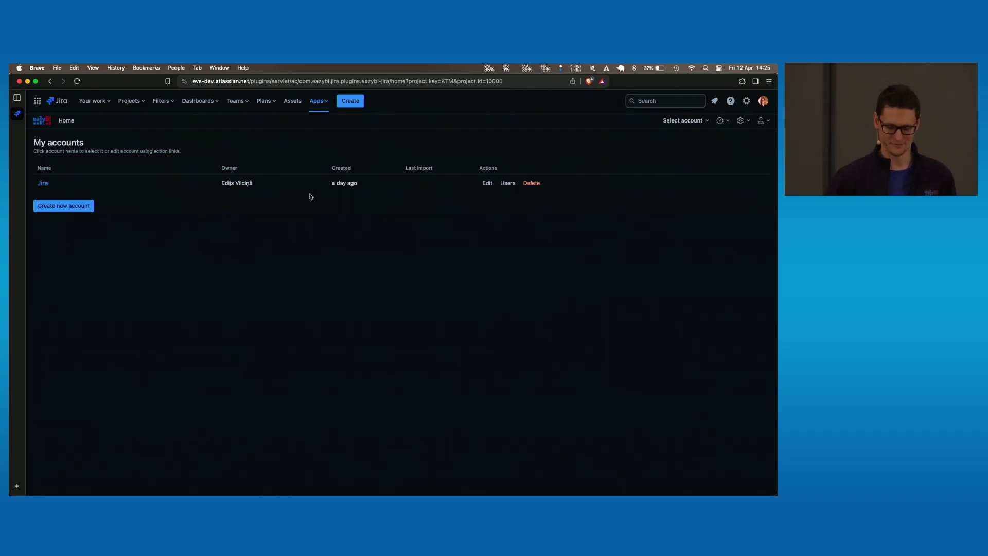
# - Switch to Chrome, open eazyBI as the non-admin user and check which reports the Jira account offers
pyautogui.press('super+Tab')
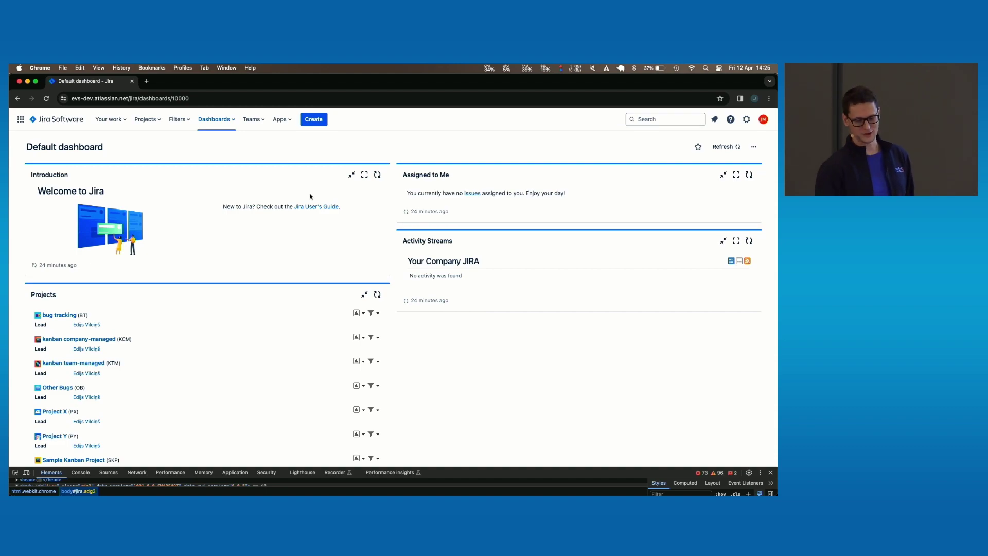
pyautogui.click(282, 119)
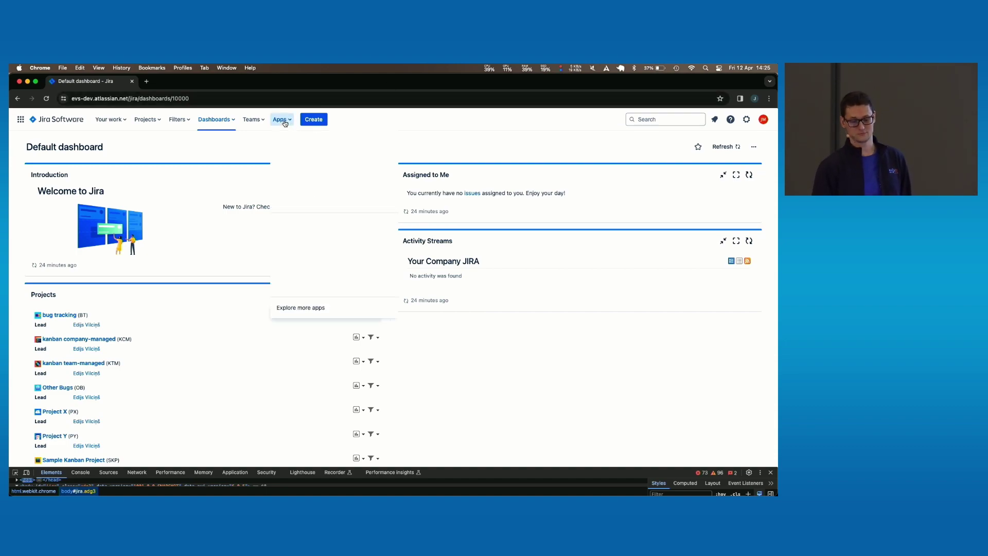
pyautogui.click(293, 152)
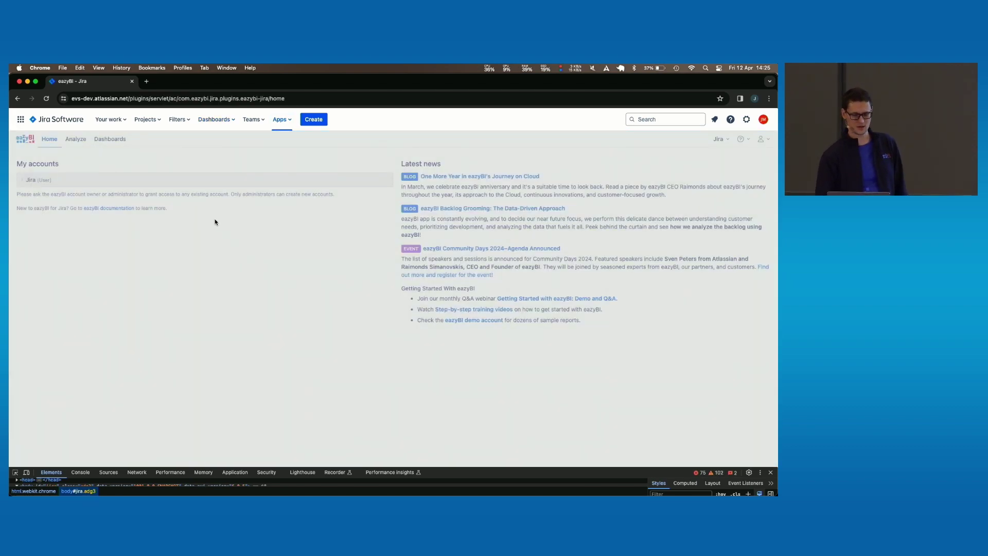
pyautogui.click(210, 186)
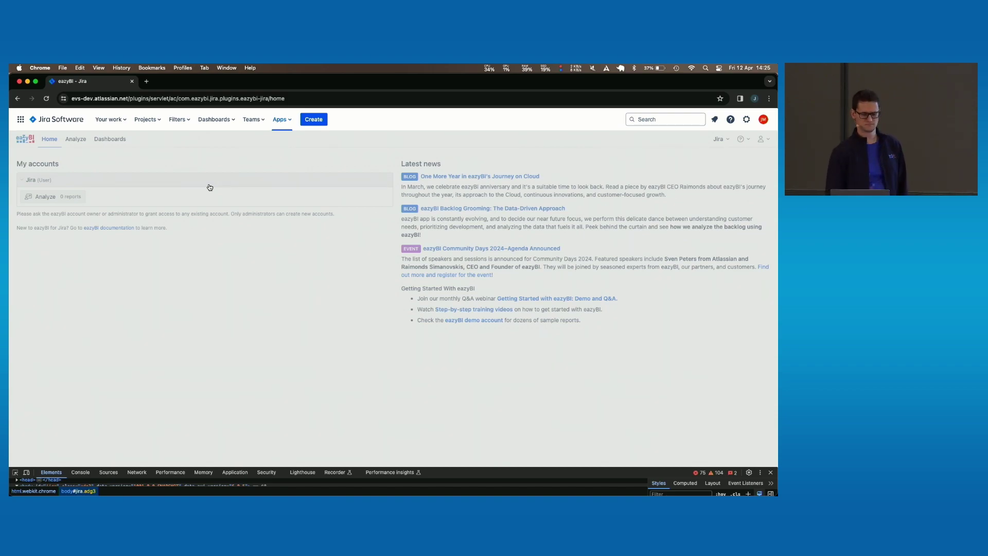
pyautogui.click(210, 186)
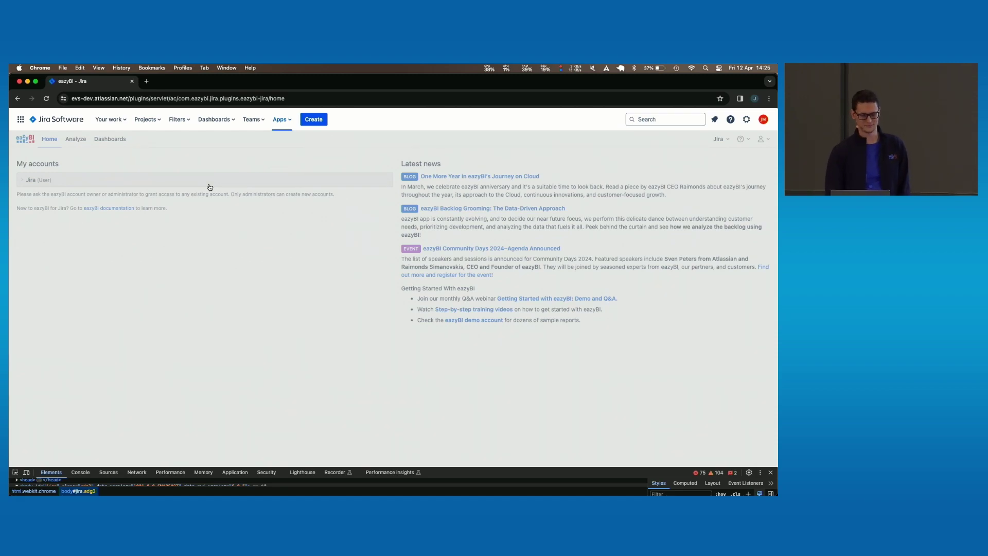
pyautogui.click(210, 186)
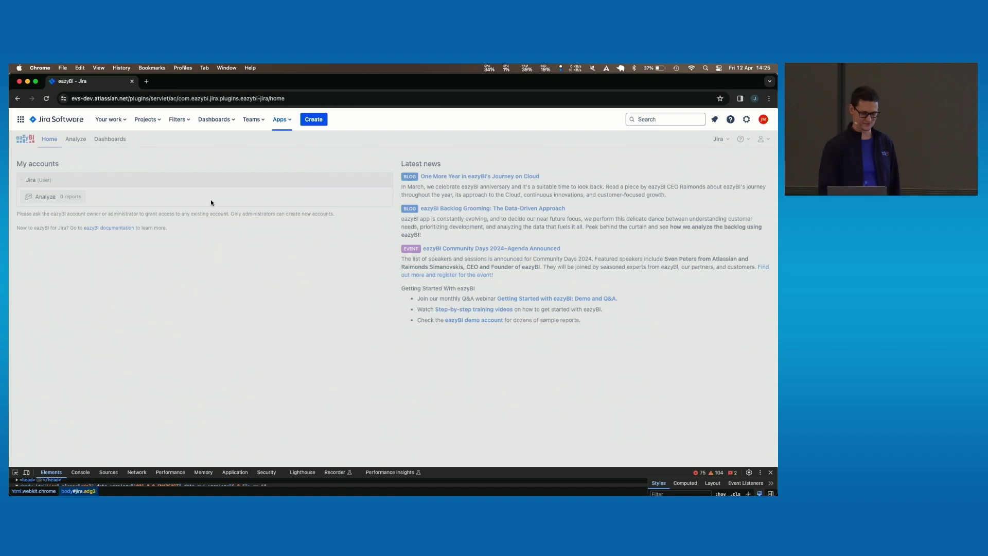
# - Switch back to Brave and open the eazyBI audit log to check which user deleted Other Jira Account
pyautogui.press('super+Tab')
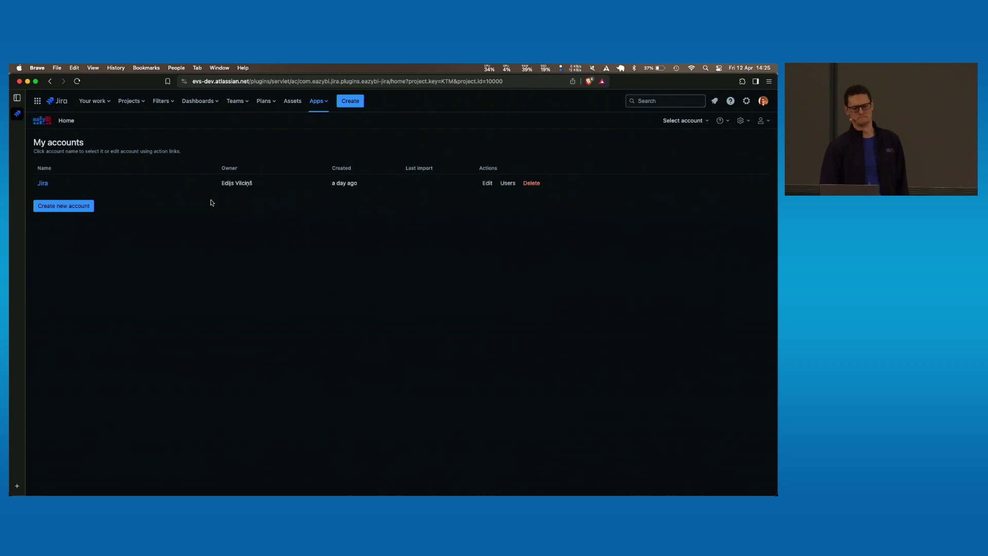
pyautogui.moveTo(211, 202); pyautogui.dragTo(507, 106)
pyautogui.click(674, 146)
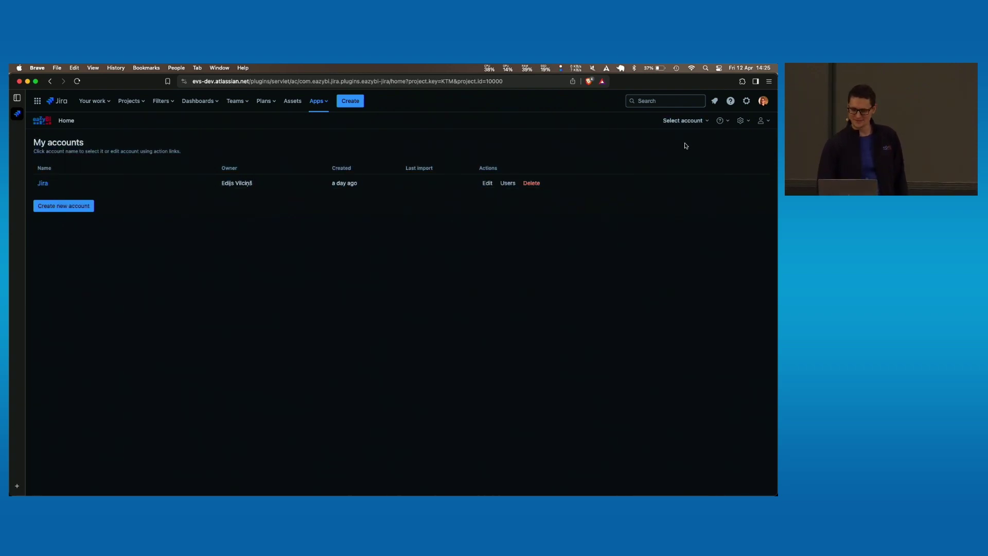
pyautogui.click(740, 122)
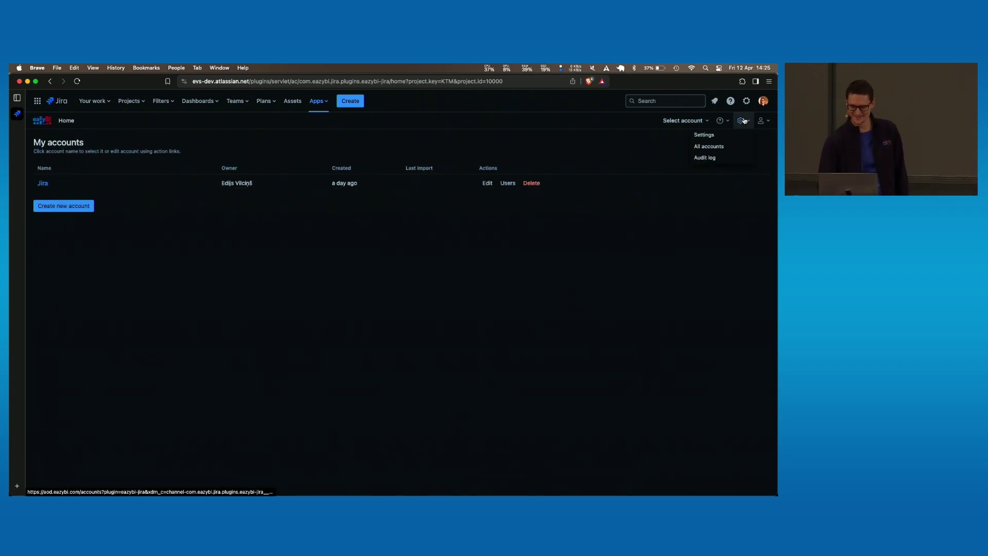
pyautogui.click(713, 160)
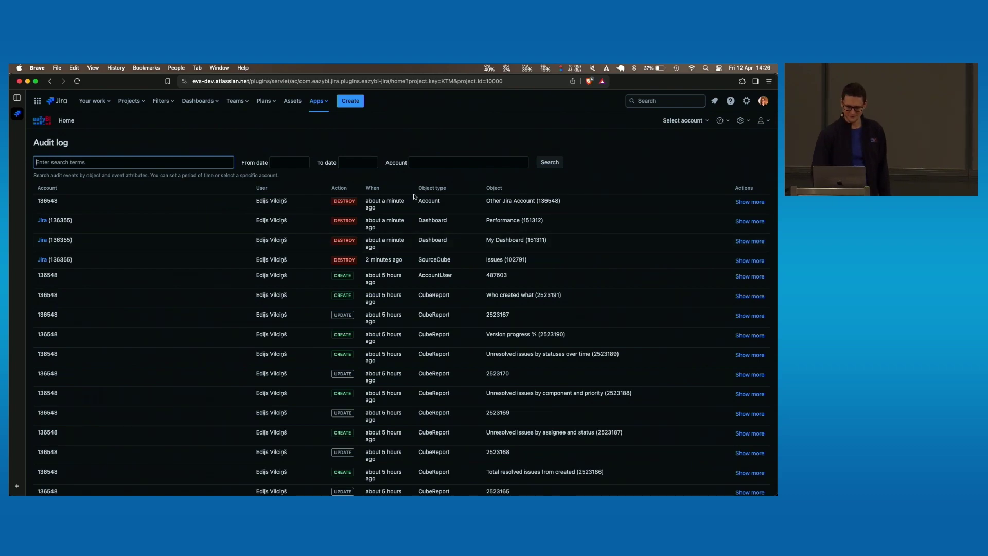
pyautogui.click(257, 201)
pyautogui.moveTo(256, 201); pyautogui.dragTo(299, 207)
pyautogui.click(297, 204)
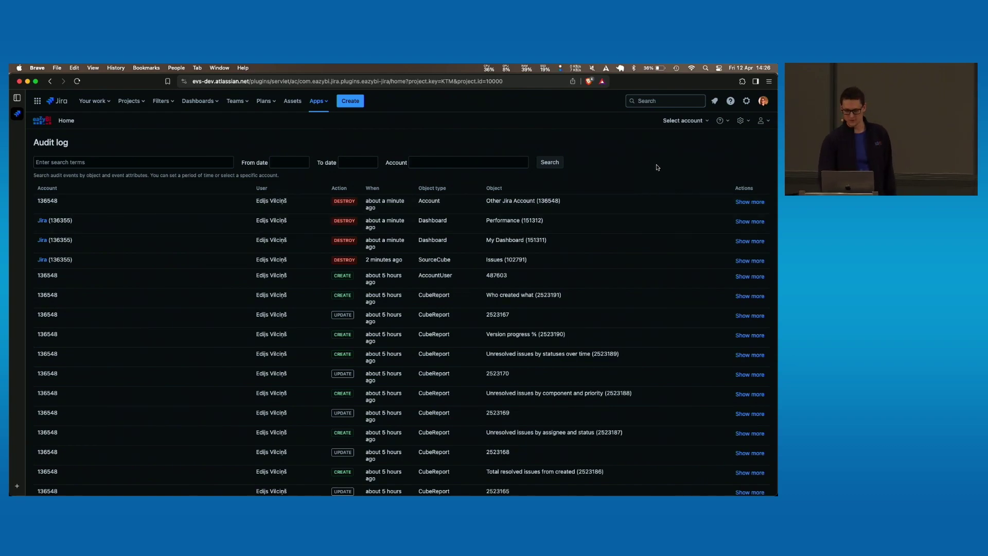
# - Restore Other Jira Account from its destroy event in the audit log
pyautogui.click(740, 203)
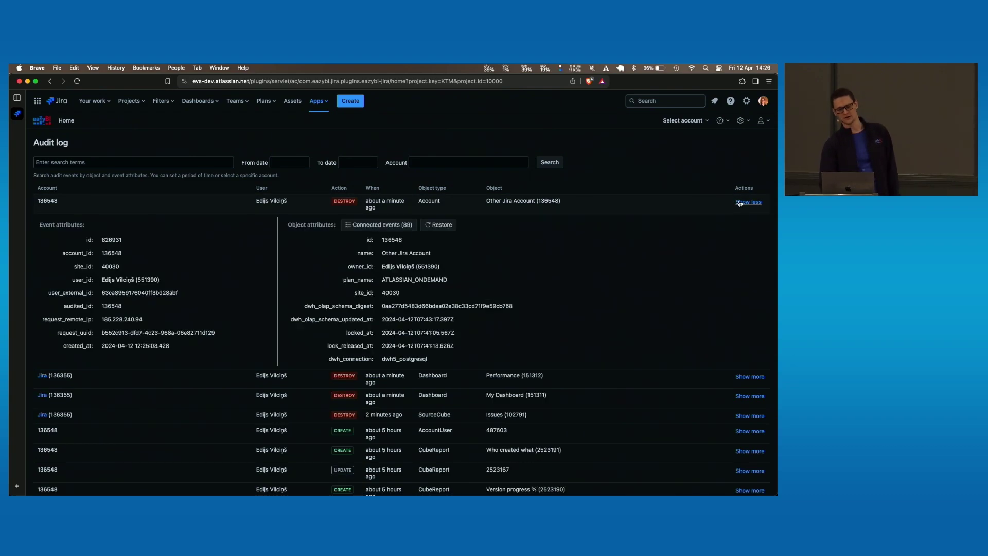
pyautogui.click(439, 226)
pyautogui.click(472, 240)
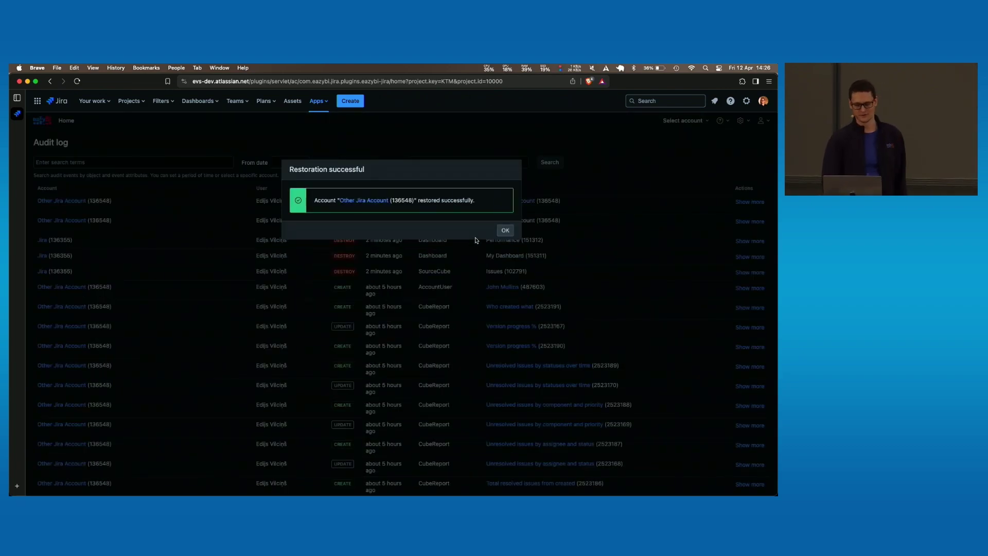
pyautogui.click(505, 231)
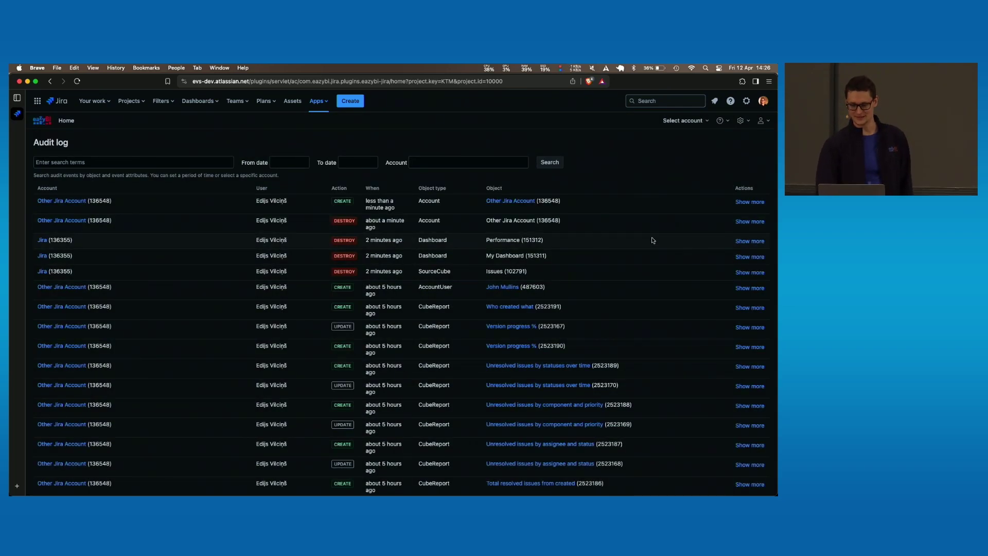
# - Restore the Issues cube of the Jira account from its SourceCube destroy event
pyautogui.click(744, 272)
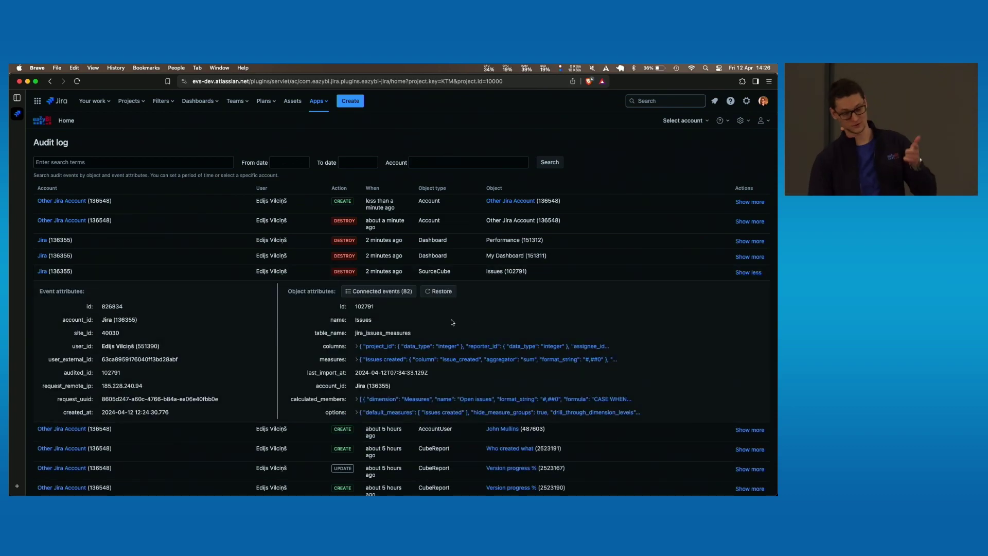
pyautogui.click(436, 291)
pyautogui.click(488, 234)
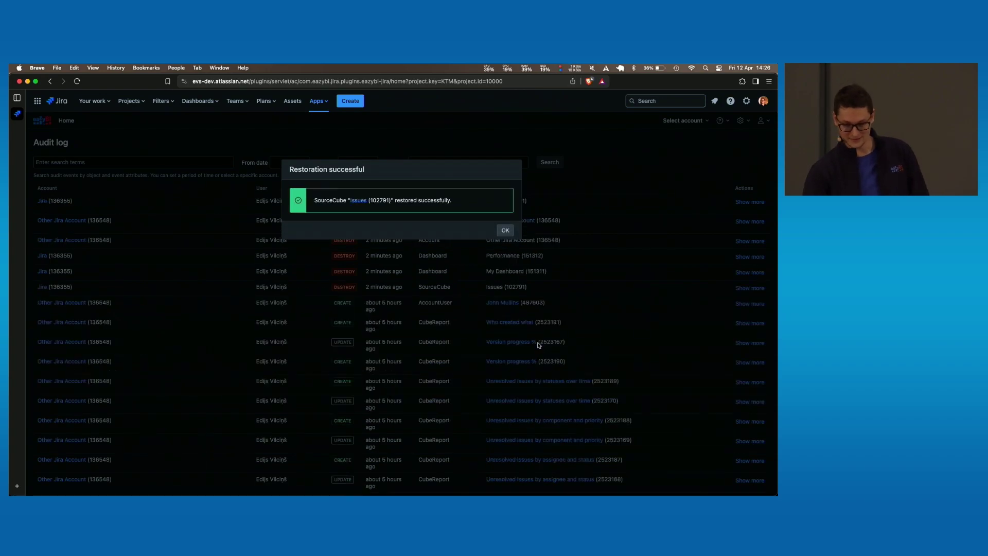
pyautogui.click(505, 230)
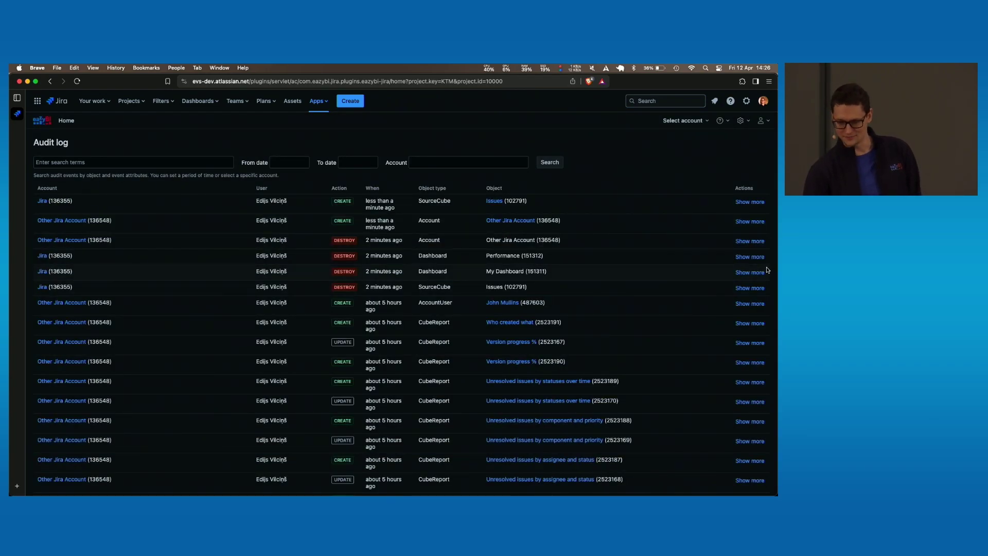
# - Restore the Jira account's My Dashboard from its Dashboard destroy event in the audit log
pyautogui.click(755, 273)
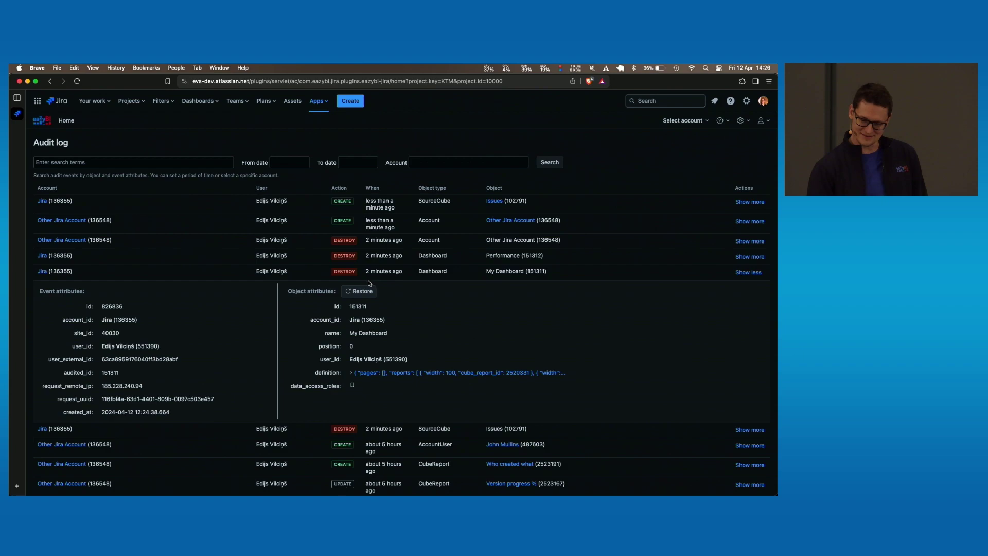
pyautogui.click(359, 291)
pyautogui.click(480, 235)
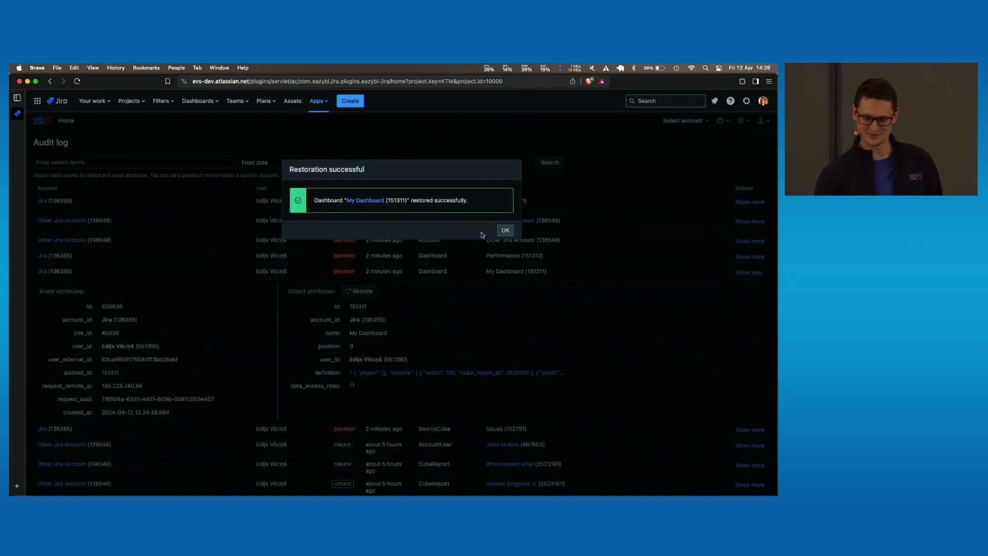
pyautogui.click(508, 233)
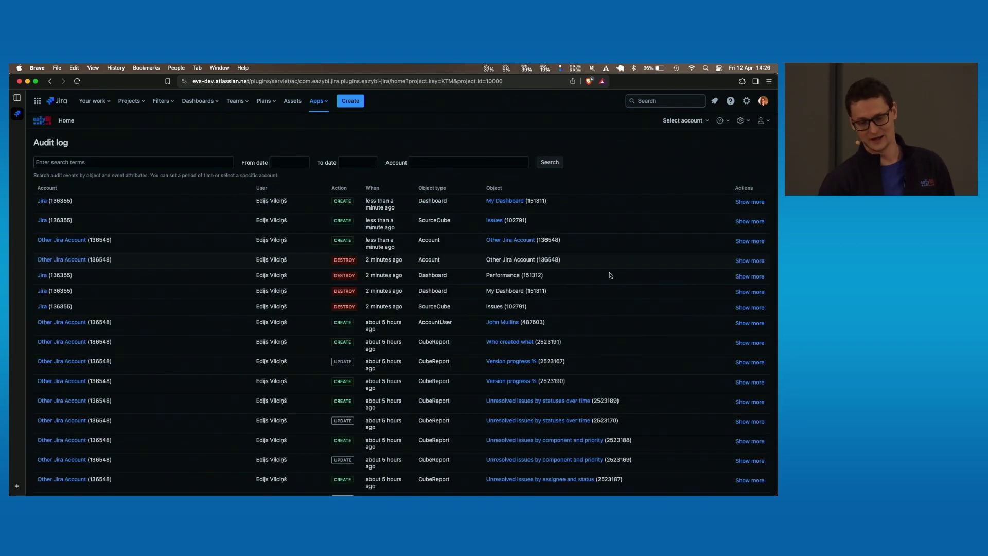
# - Restore the Jira account's Performance dashboard from its destroy event in the audit log
pyautogui.click(741, 278)
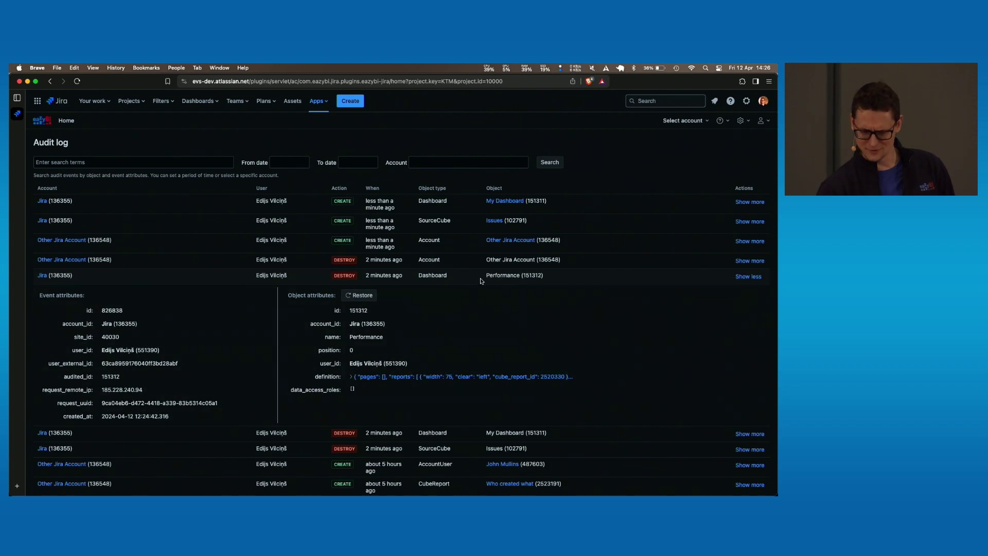
pyautogui.click(360, 295)
pyautogui.click(482, 230)
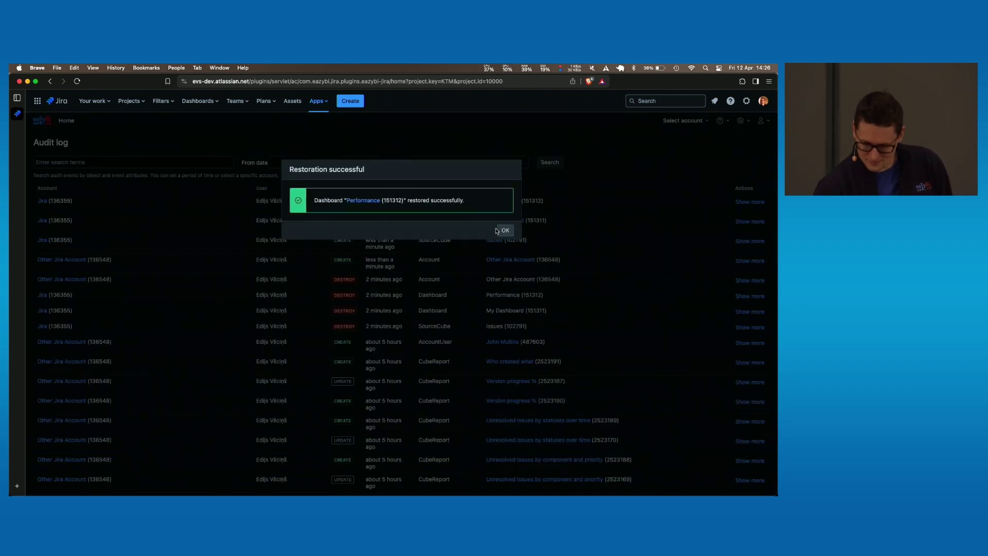
pyautogui.click(504, 231)
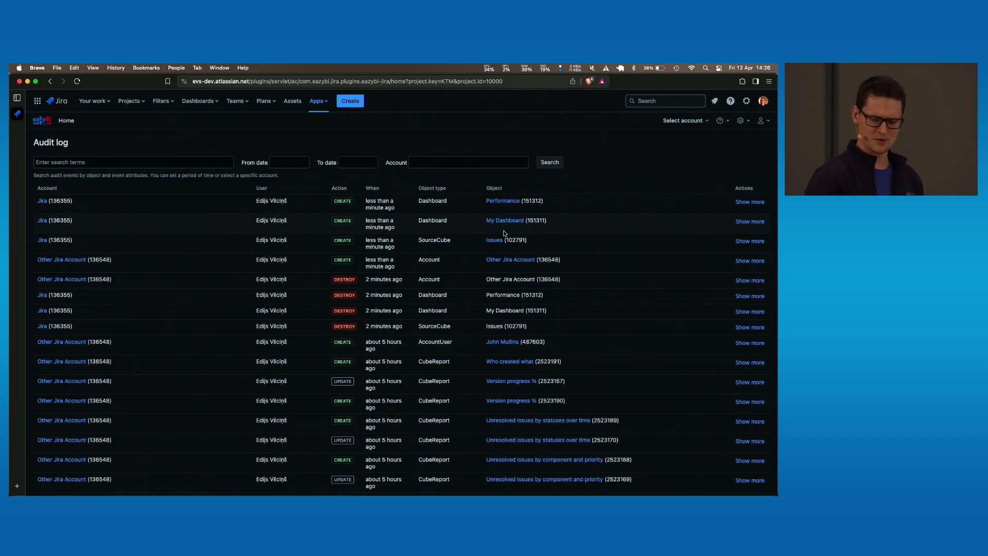
# - Switch to Chrome, reload eazyBI as the non-admin user and check the Jira account's restored reports and dashboards
pyautogui.press('super+Tab')
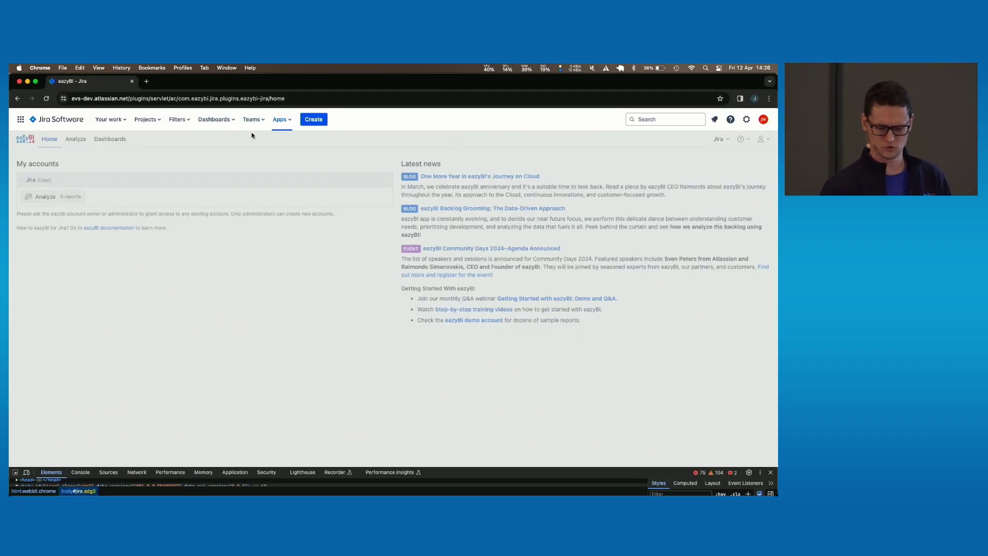
pyautogui.press('super+r')
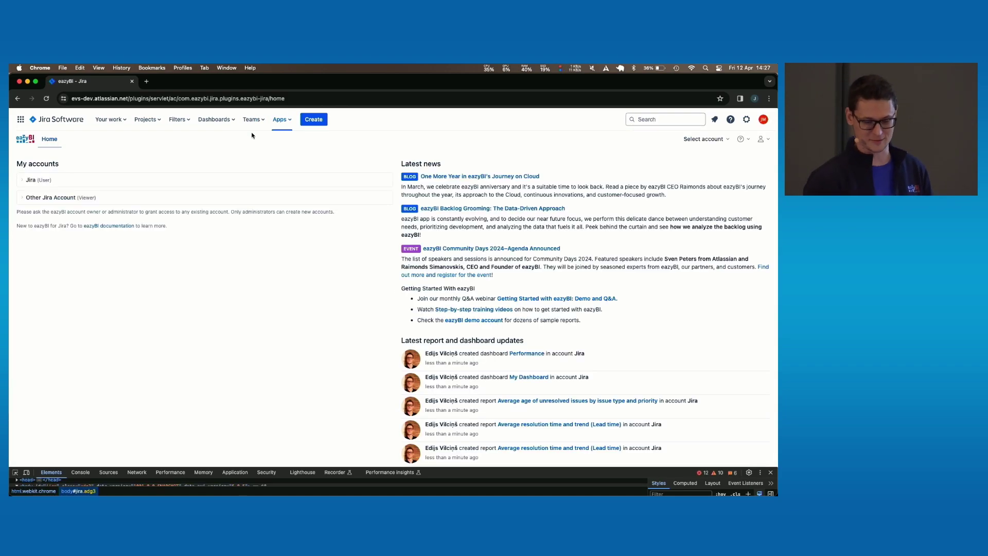
pyautogui.click(204, 182)
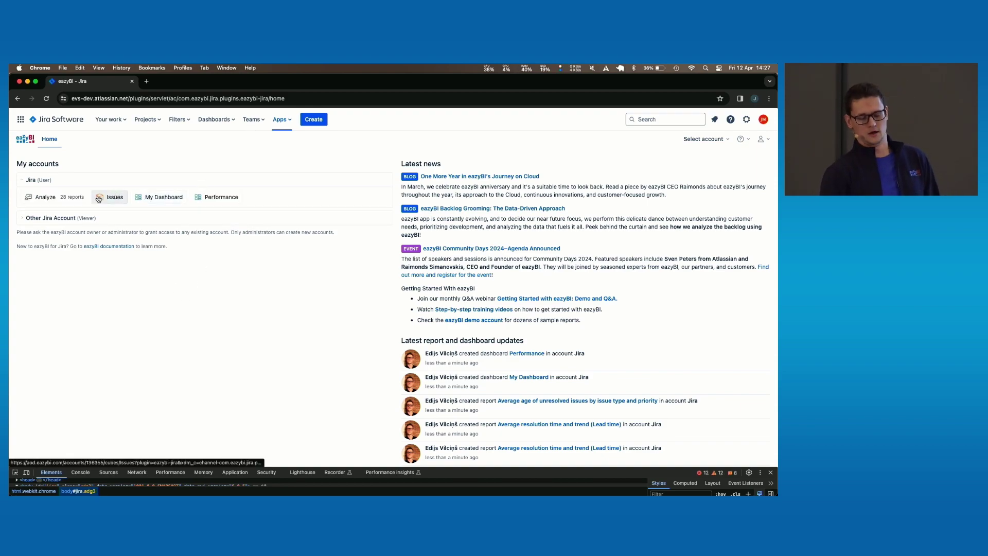
pyautogui.click(80, 200)
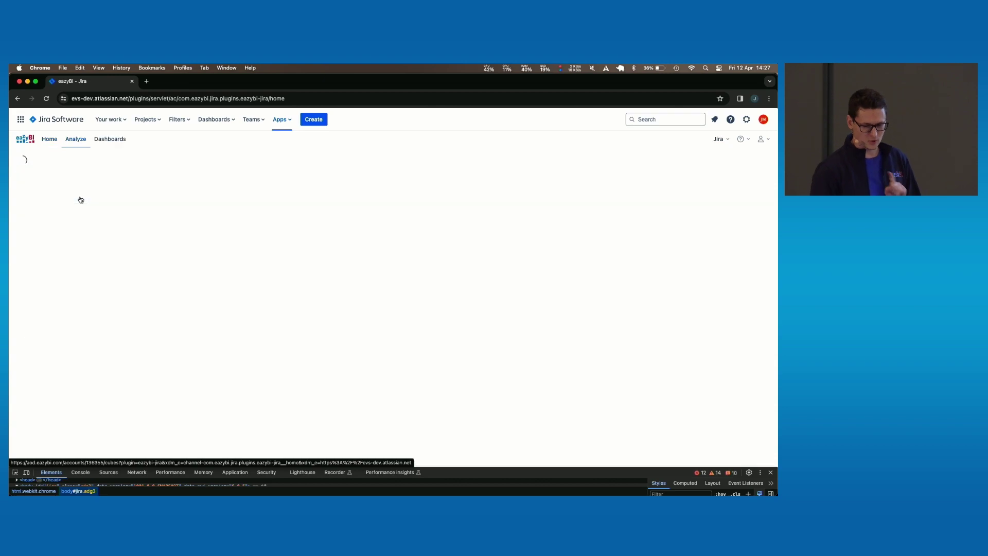
pyautogui.click(51, 140)
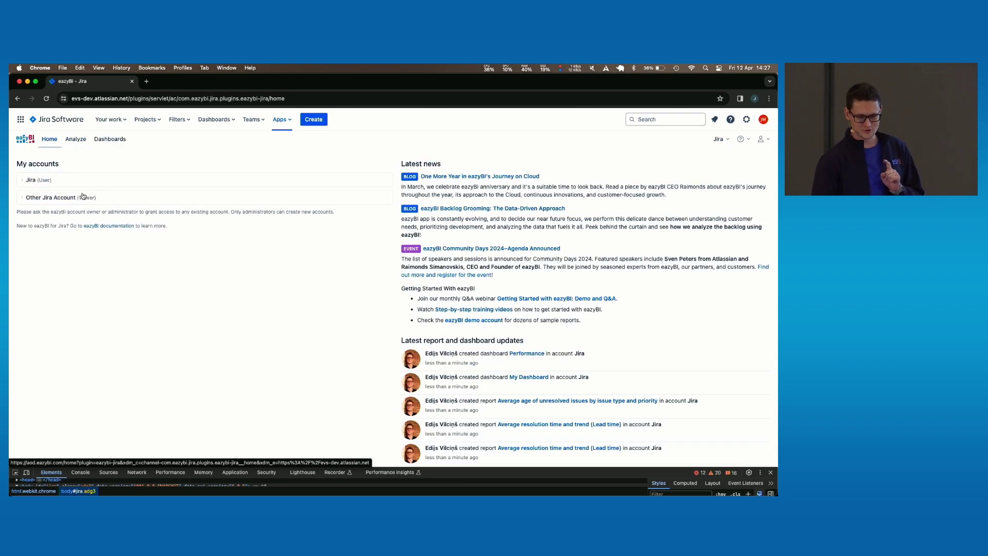
# - Switch back to Brave and start a data import for the Jira account's source application
pyautogui.press('super+Tab')
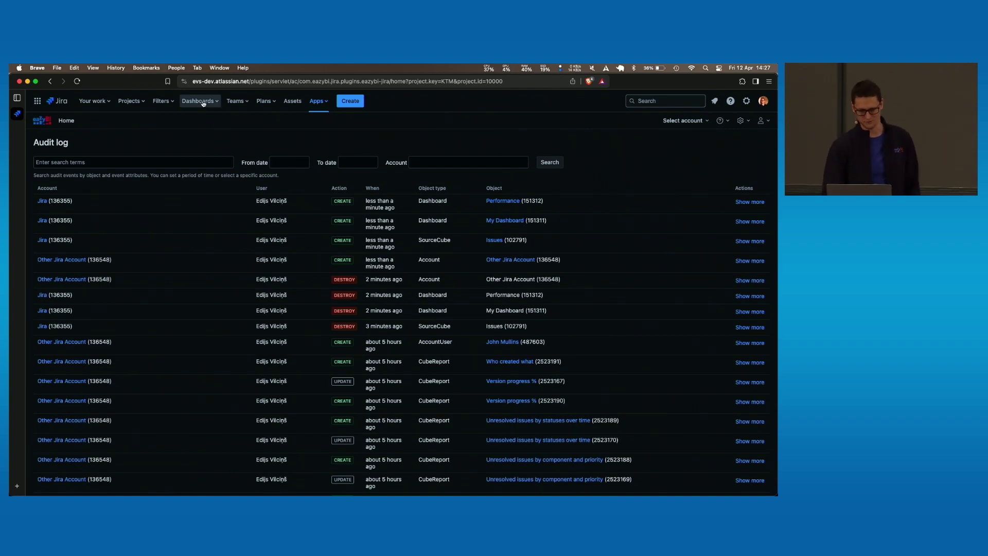
pyautogui.click(72, 126)
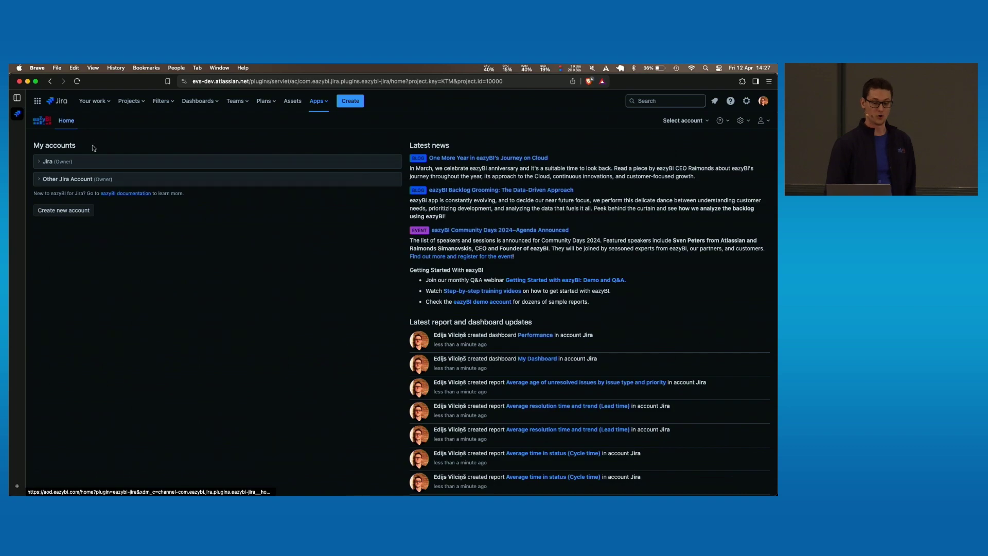
pyautogui.click(98, 161)
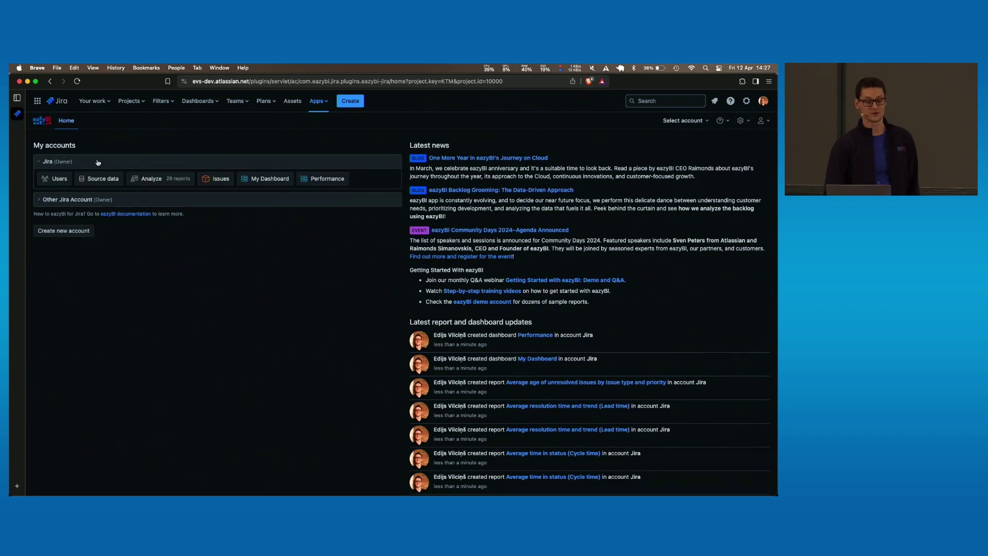
pyautogui.click(115, 182)
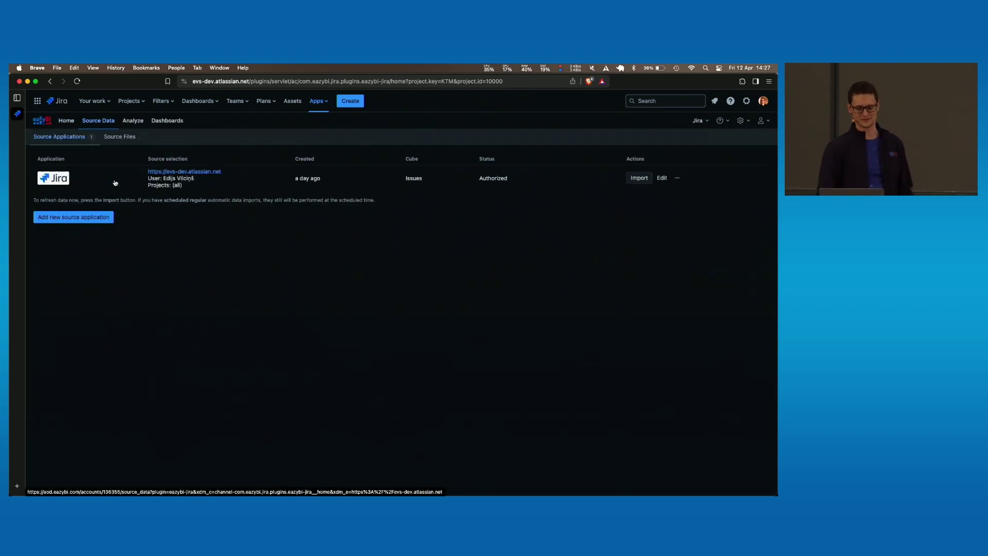
pyautogui.click(638, 179)
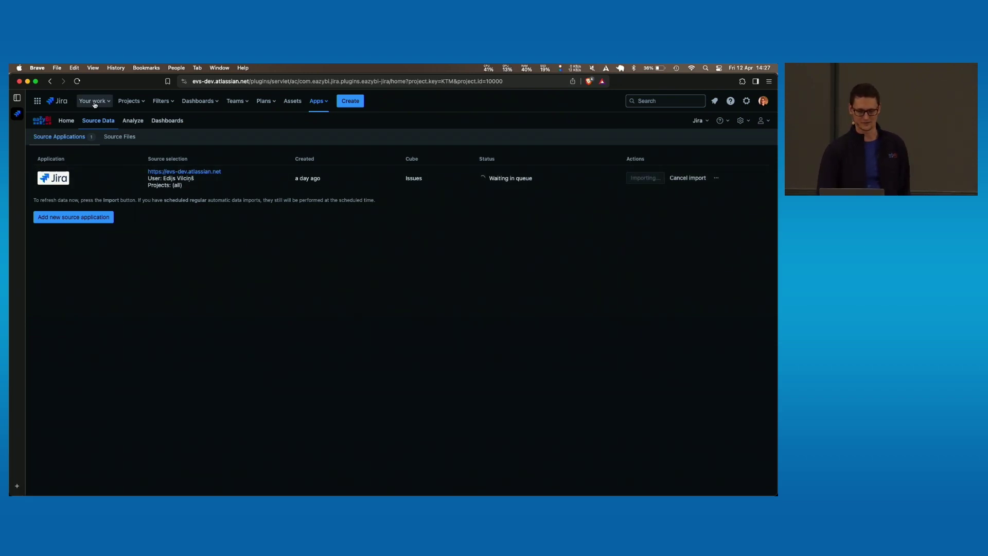
# - Start a data import for the Jira source application of Other Jira Account
pyautogui.click(66, 120)
pyautogui.click(129, 180)
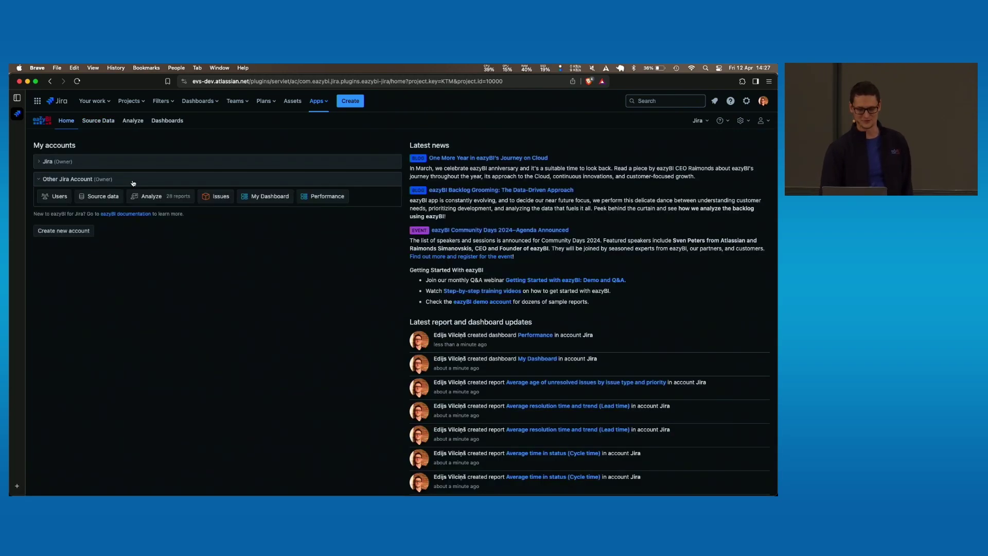
pyautogui.click(108, 201)
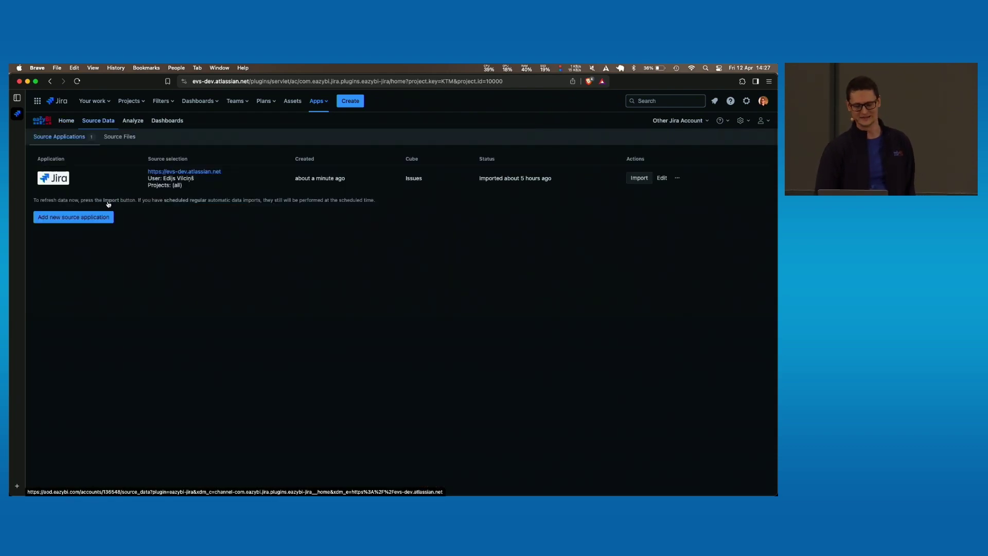
pyautogui.click(629, 179)
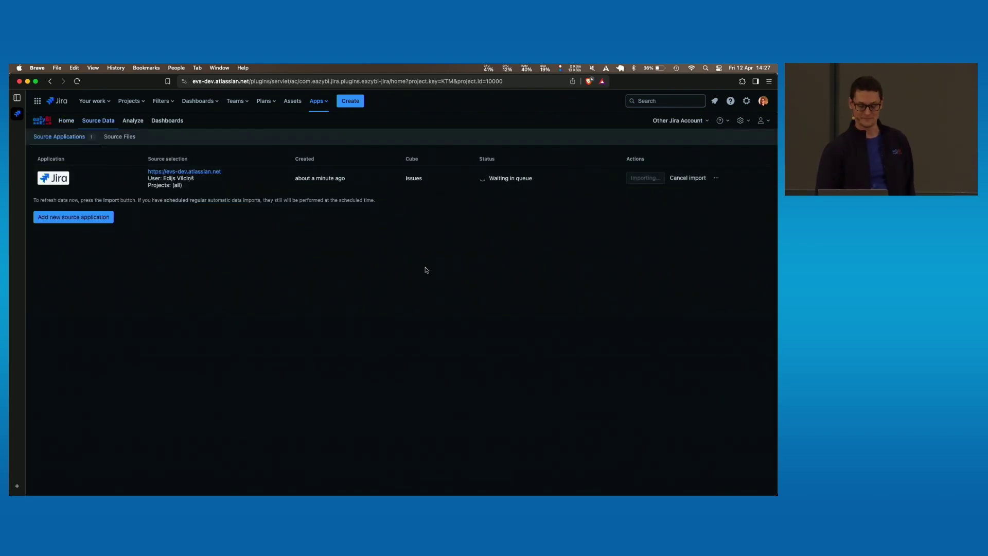
# - Switch to Chrome, open the Jira account's My Dashboard as the non-admin user and look through its reports
pyautogui.press('super+Tab')
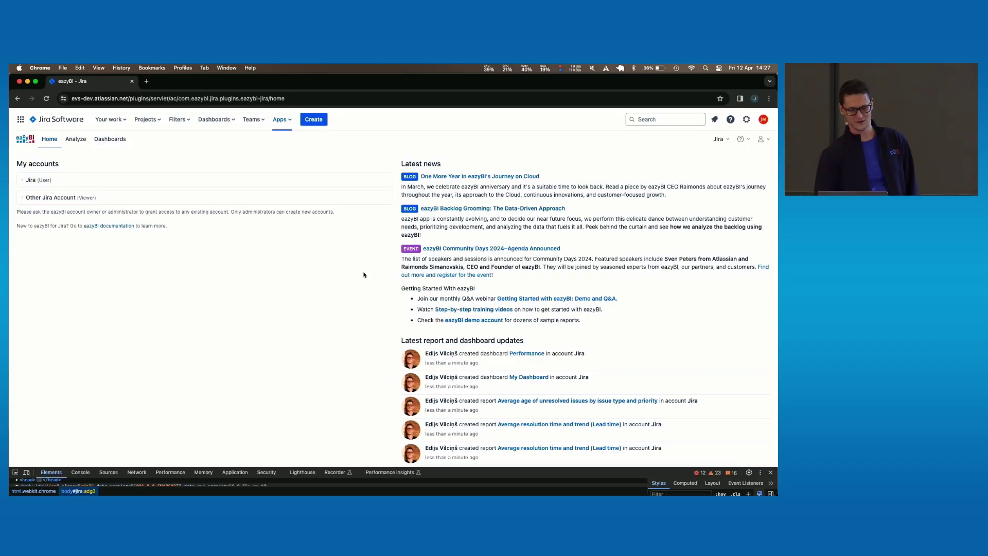
pyautogui.click(88, 179)
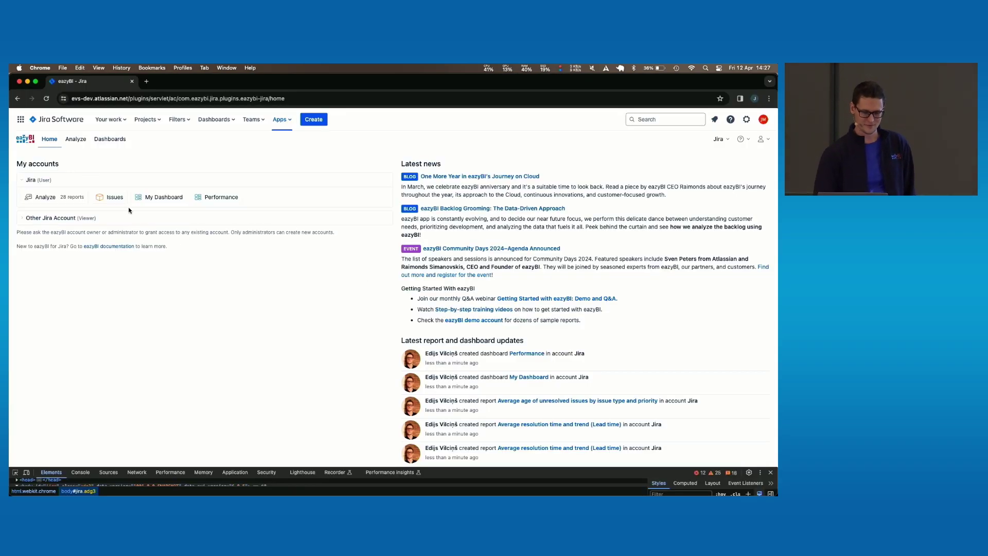
pyautogui.click(165, 198)
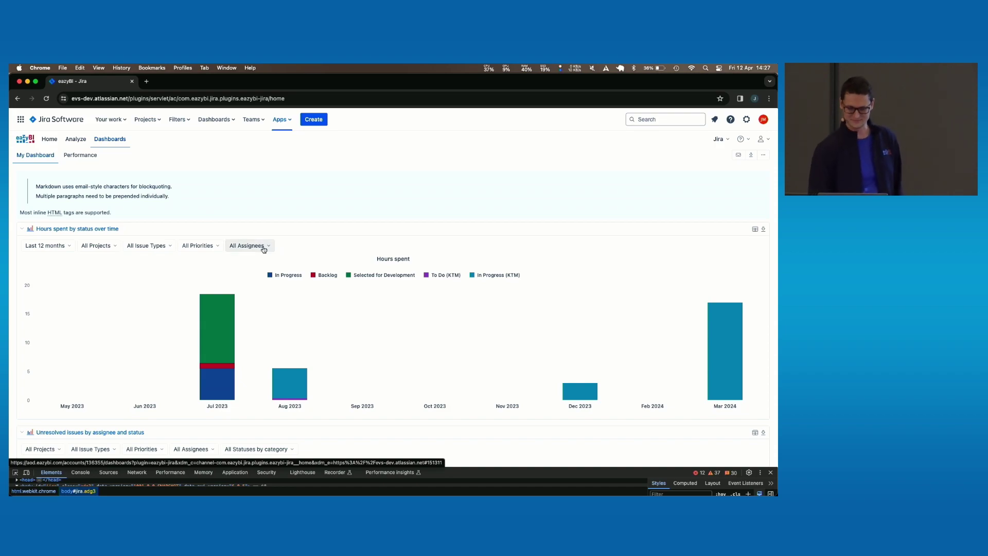
pyautogui.scroll(-10, 260, 247)
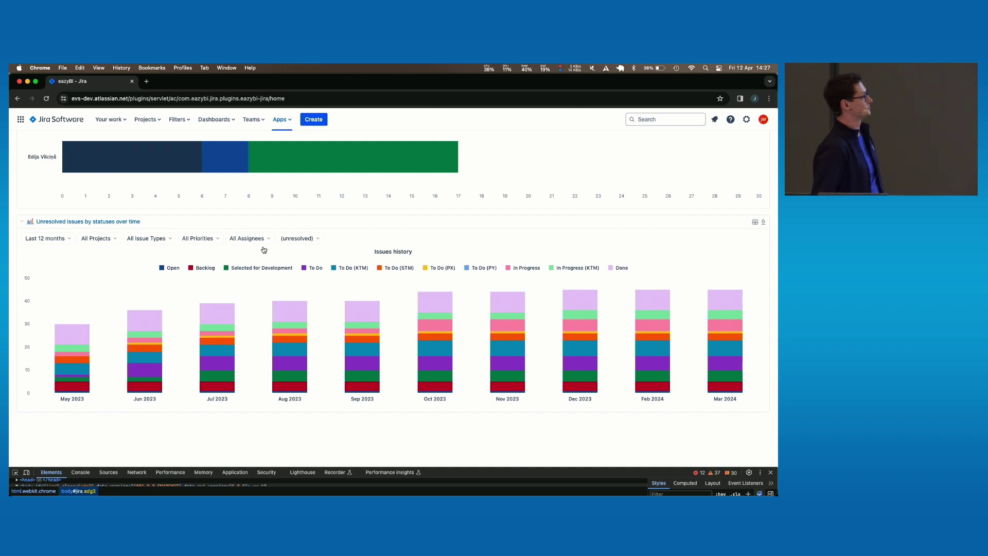